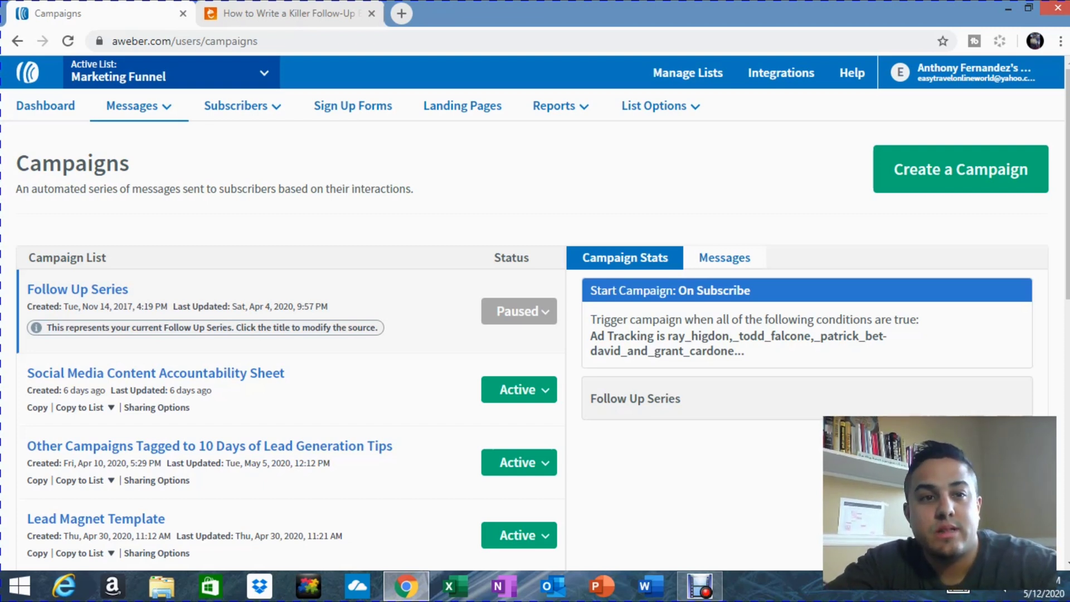
# Step: Start a new campaign based on the Welcome Series template from the Campaigns page
pyautogui.rightClick(156, 107)
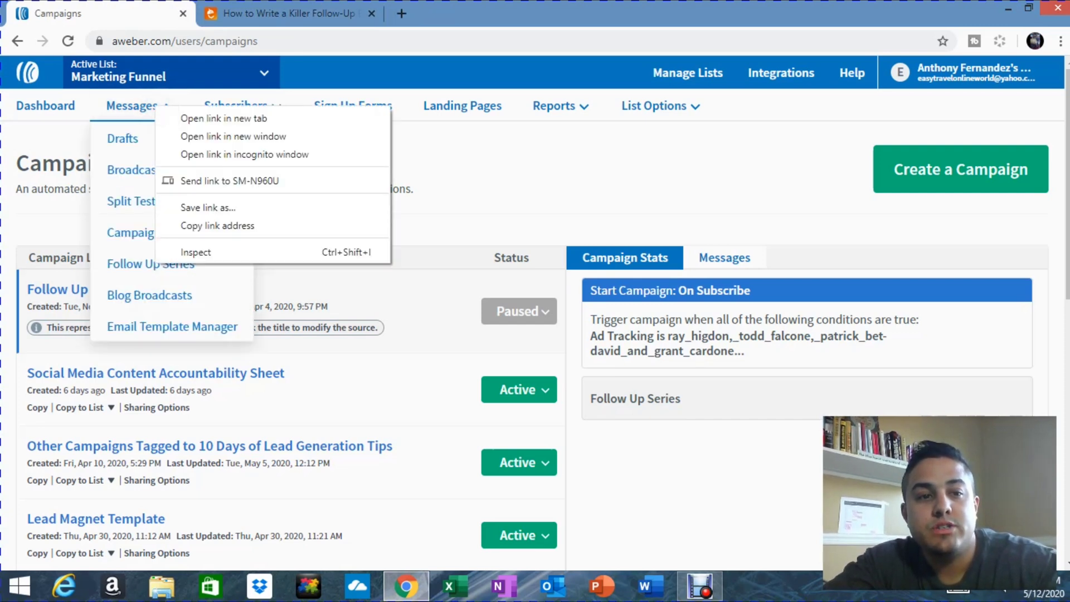
pyautogui.press('Escape')
pyautogui.click(130, 232)
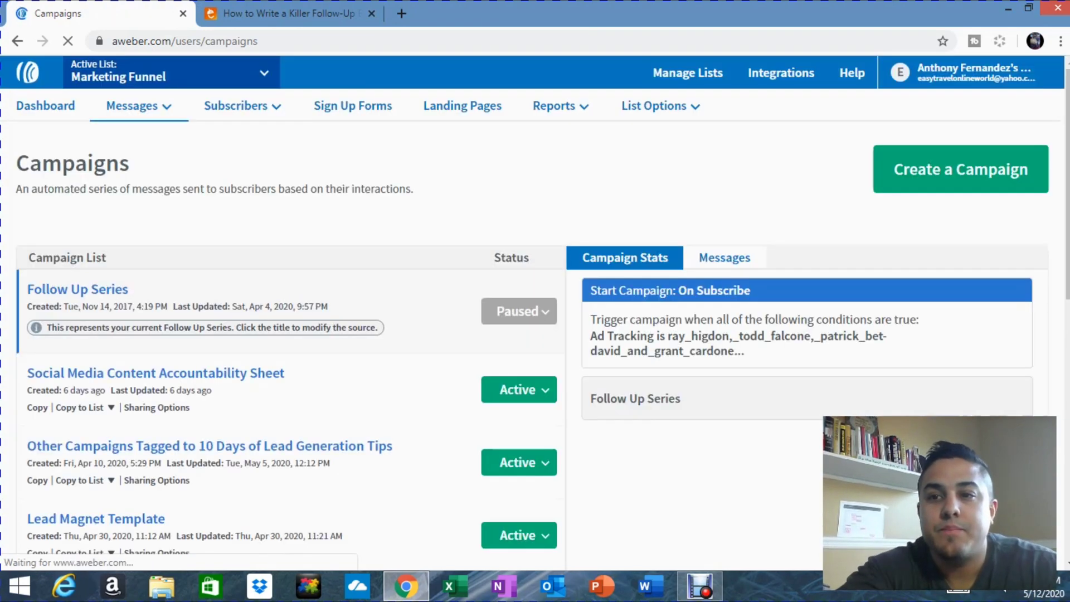
pyautogui.click(961, 168)
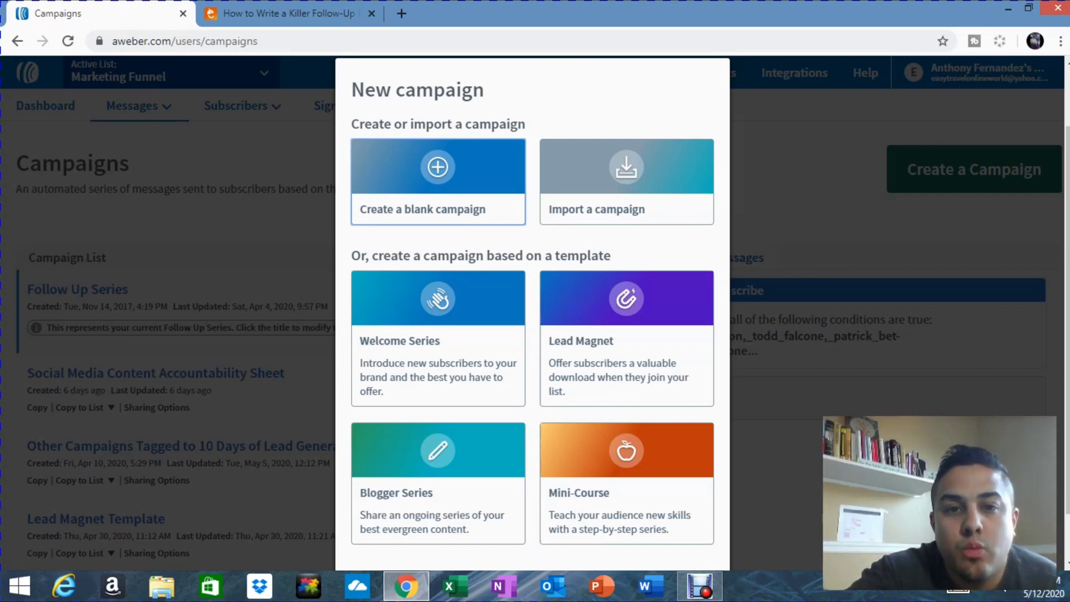
pyautogui.click(438, 337)
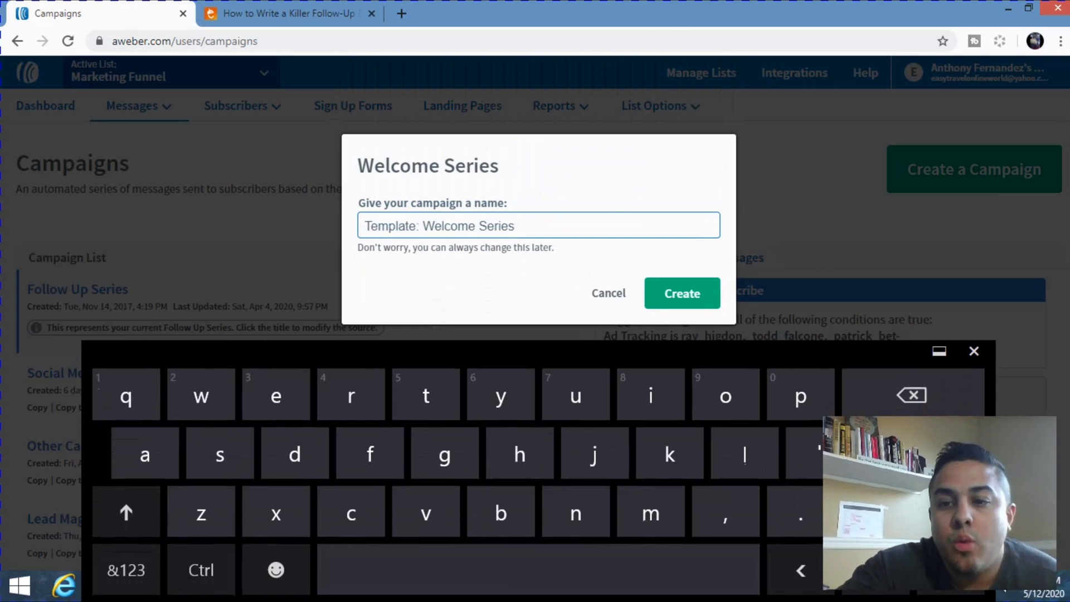
# Step: Name the new campaign "Lead Magnet Template" and create it
pyautogui.press('BackSpace')
pyautogui.press('BackSpace')
pyautogui.press('BackSpace')
pyautogui.press('BackSpace')
pyautogui.press('BackSpace')
pyautogui.press('BackSpace')
pyautogui.press('BackSpace')
pyautogui.press('BackSpace')
pyautogui.press('BackSpace')
pyautogui.press('BackSpace')
pyautogui.press('BackSpace')
pyautogui.press('BackSpace')
pyautogui.press('BackSpace')
pyautogui.press('BackSpace')
pyautogui.press('BackSpace')
pyautogui.press('BackSpace')
pyautogui.press('BackSpace')
pyautogui.press('BackSpace')
pyautogui.press('BackSpace')
pyautogui.press('BackSpace')
pyautogui.press('BackSpace')
pyautogui.press('BackSpace')
pyautogui.press('BackSpace')
pyautogui.press('BackSpace')
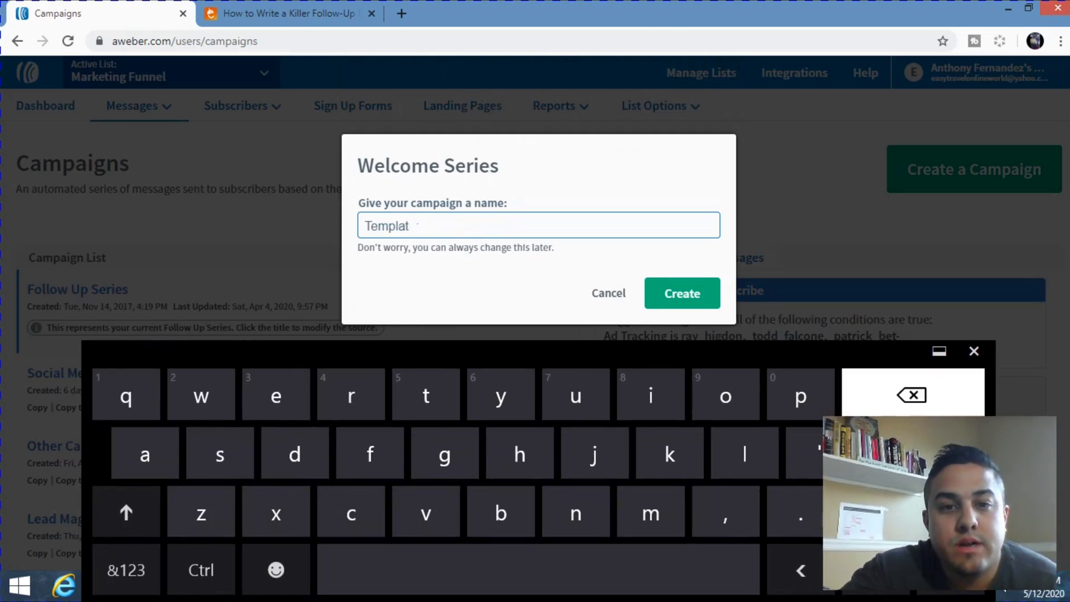
pyautogui.write('Lead')
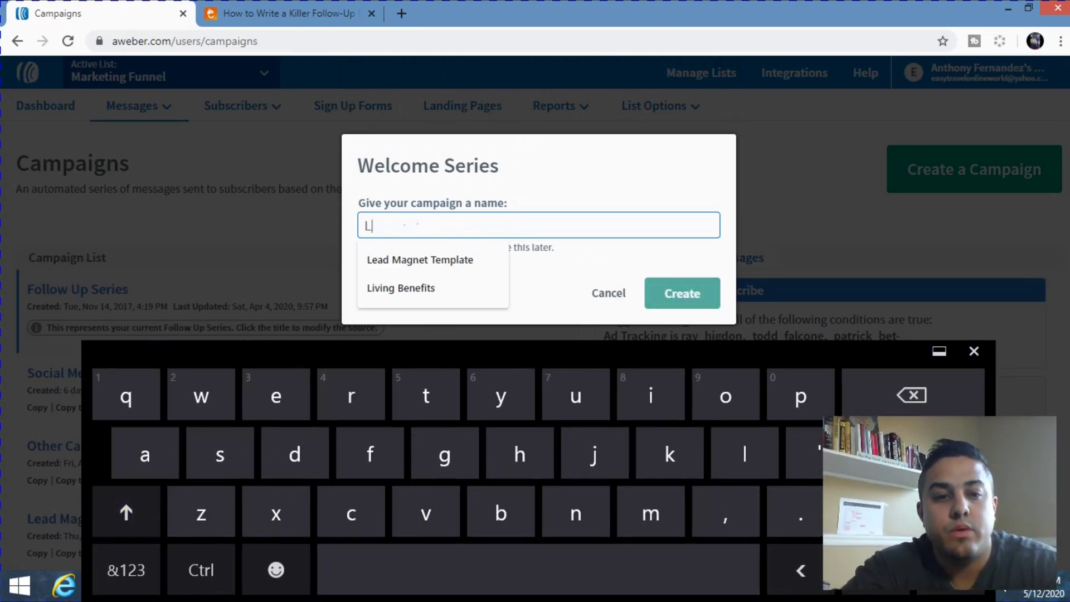
pyautogui.click(419, 260)
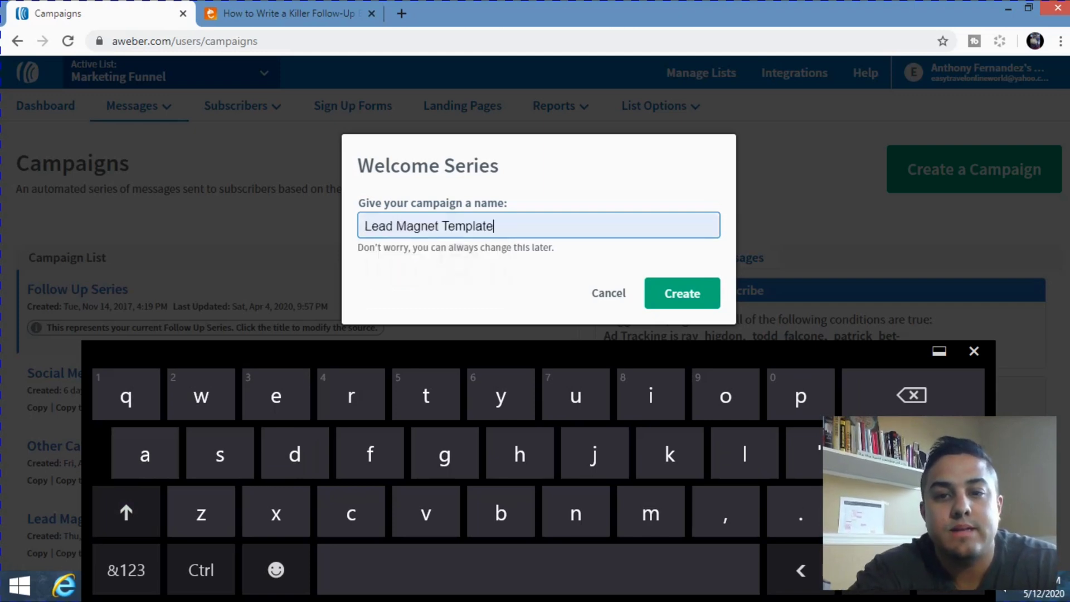
pyautogui.click(681, 293)
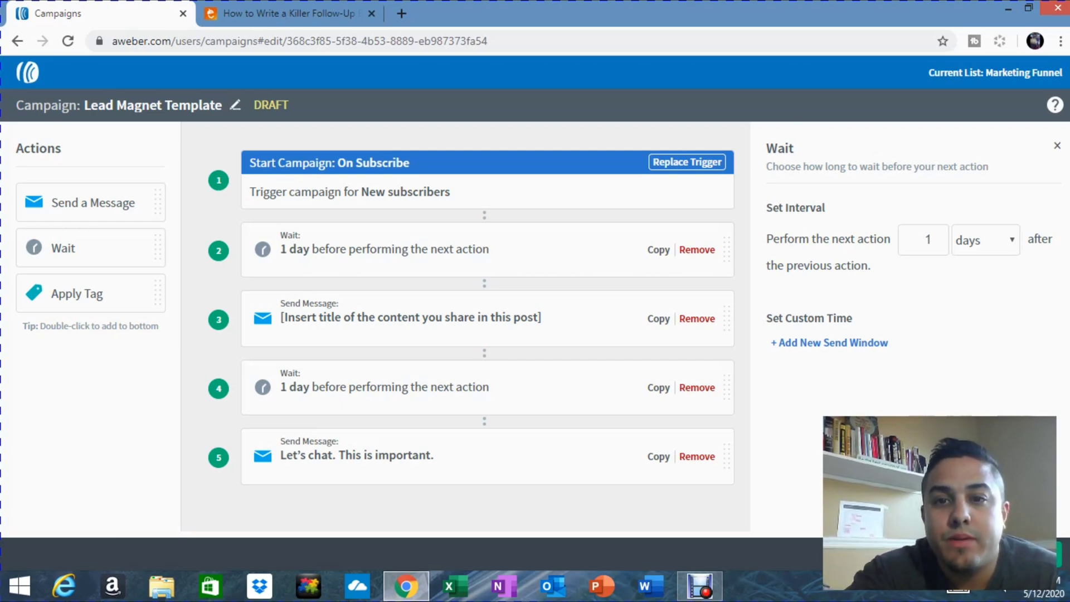
# Step: Replace the campaign's start trigger with Tag Applied and add Free_Giveaway as the tag that starts it
pyautogui.click(686, 162)
pyautogui.click(565, 272)
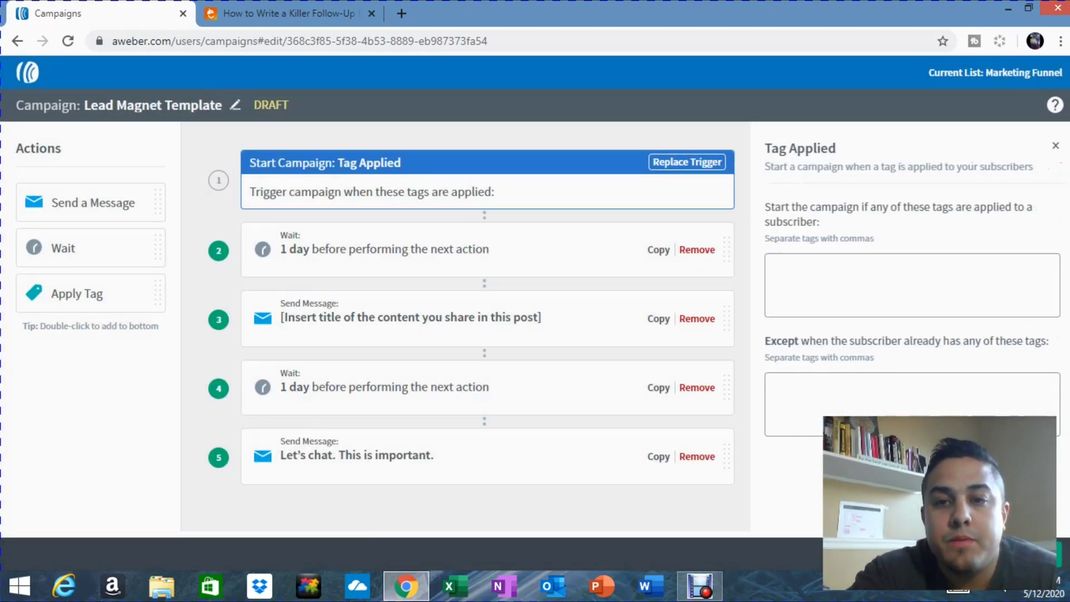
pyautogui.click(869, 285)
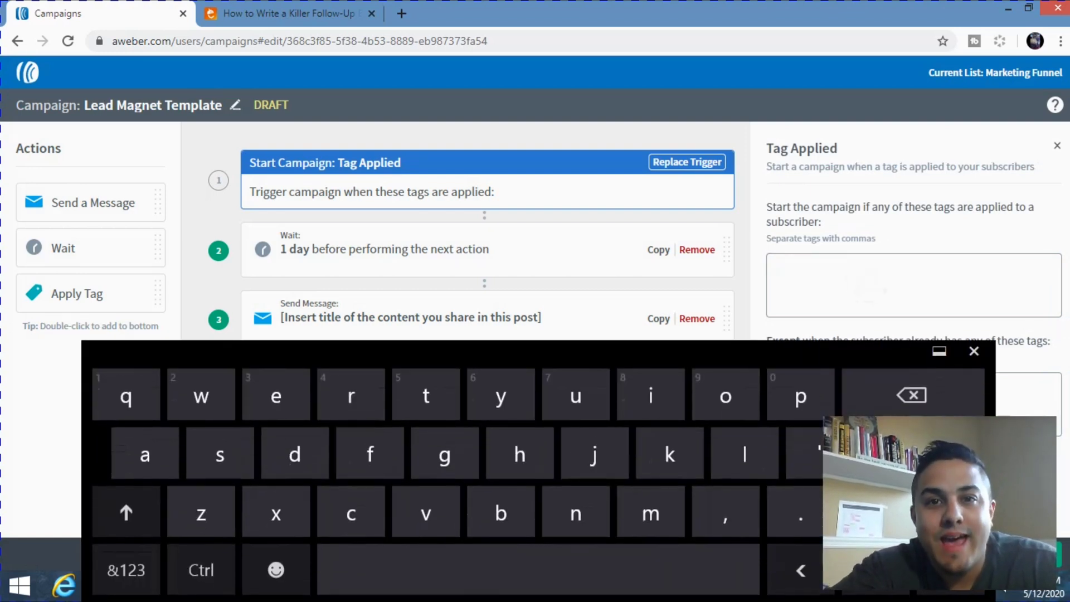
pyautogui.click(126, 510)
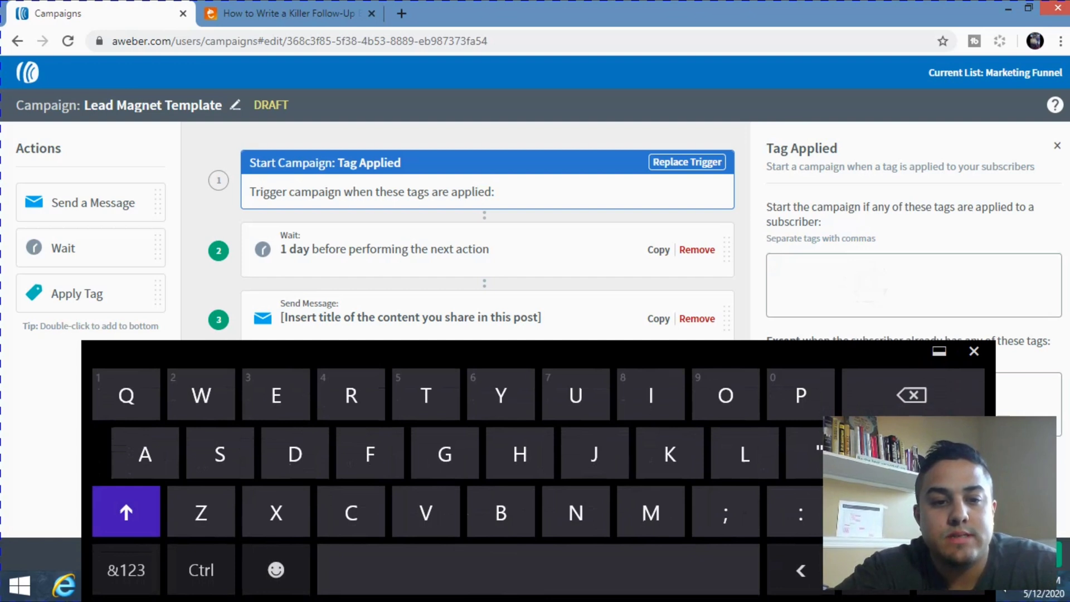
pyautogui.write('Free')
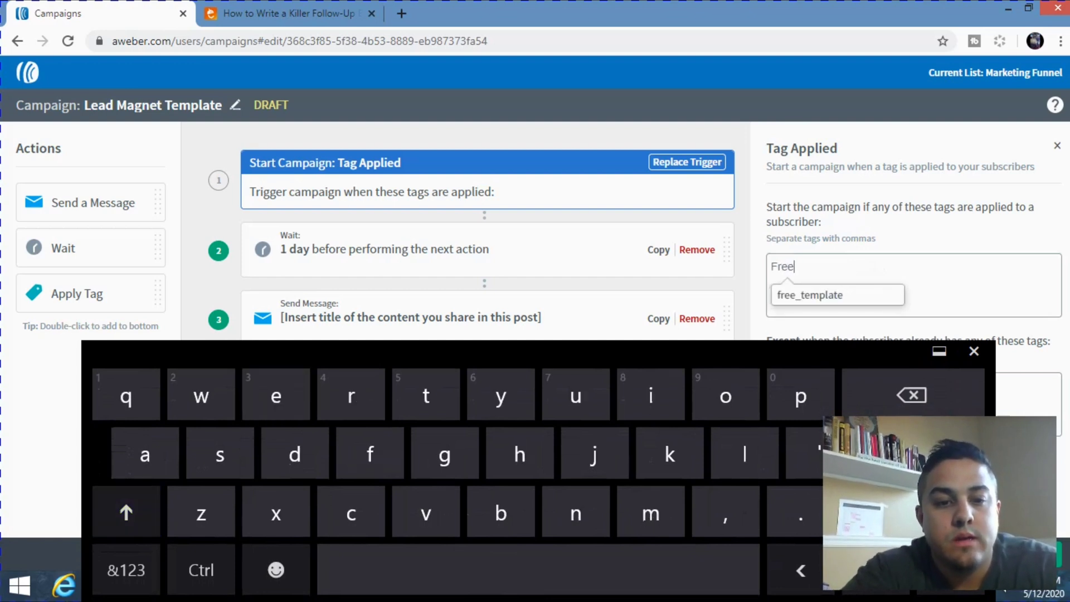
pyautogui.click(126, 569)
pyautogui.write('_')
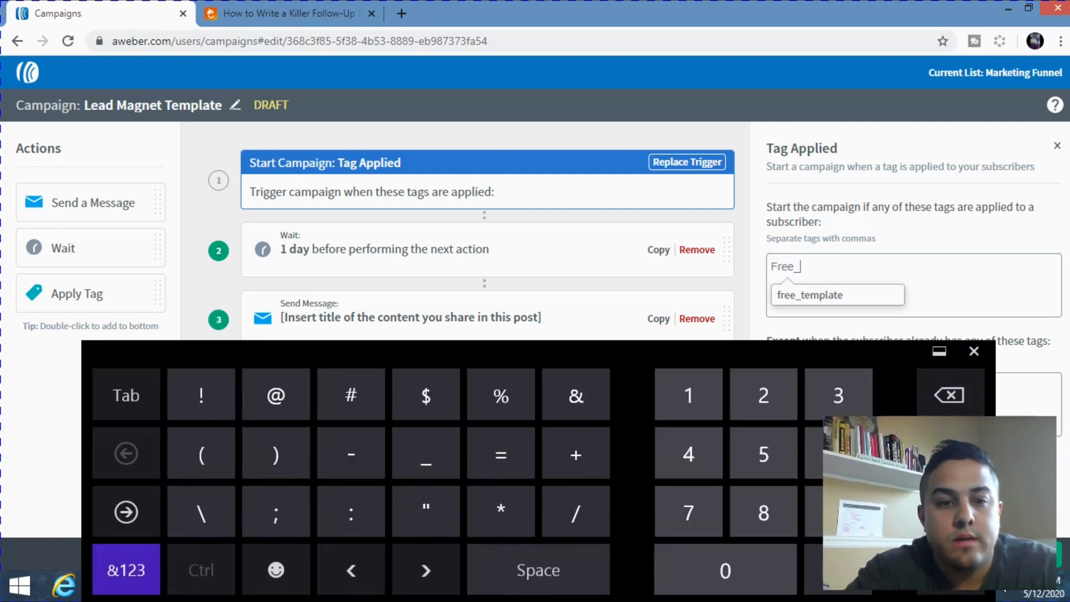
pyautogui.click(126, 569)
pyautogui.click(125, 511)
pyautogui.write('Give')
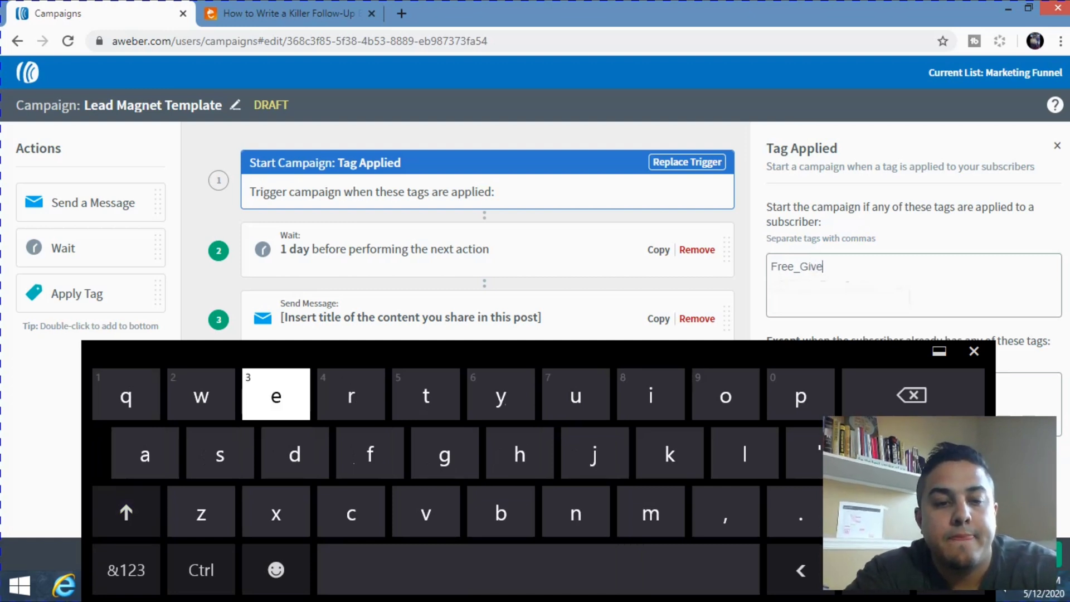
pyautogui.write('away')
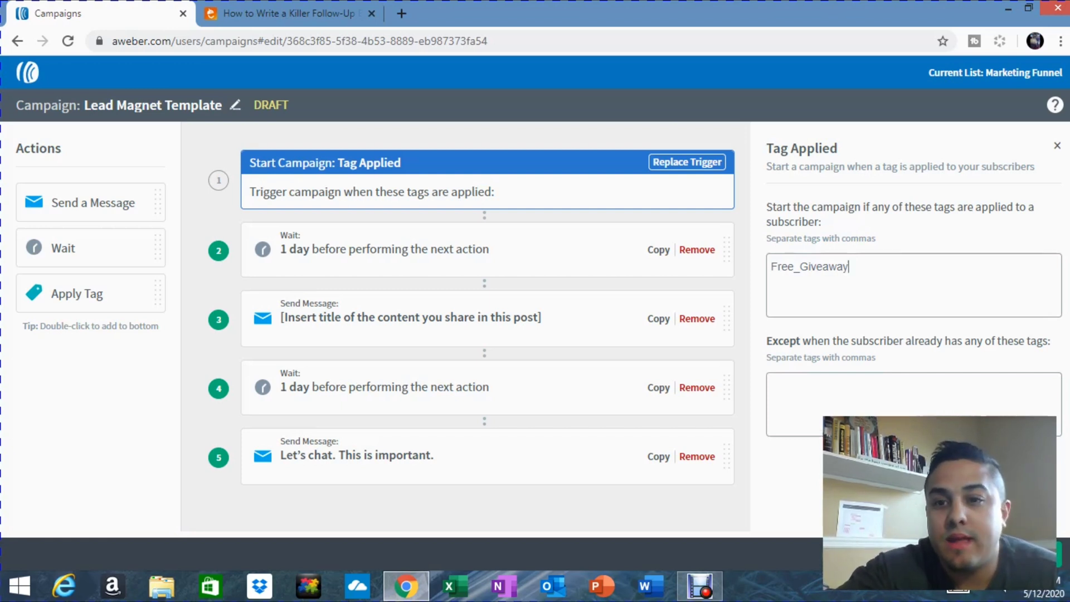
pyautogui.press('Return')
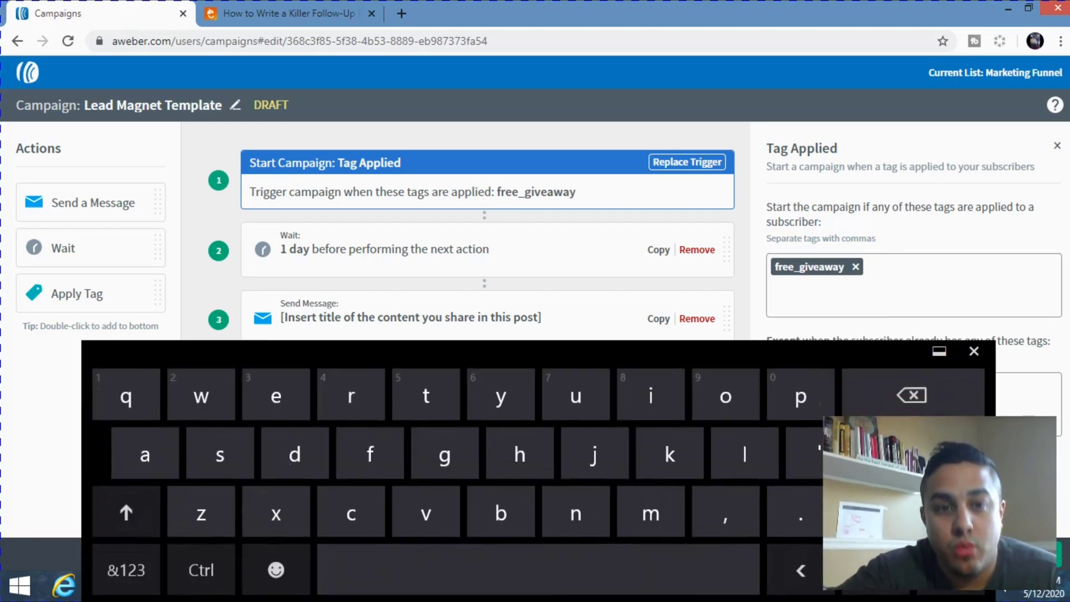
pyautogui.scroll(-3, 485, 195)
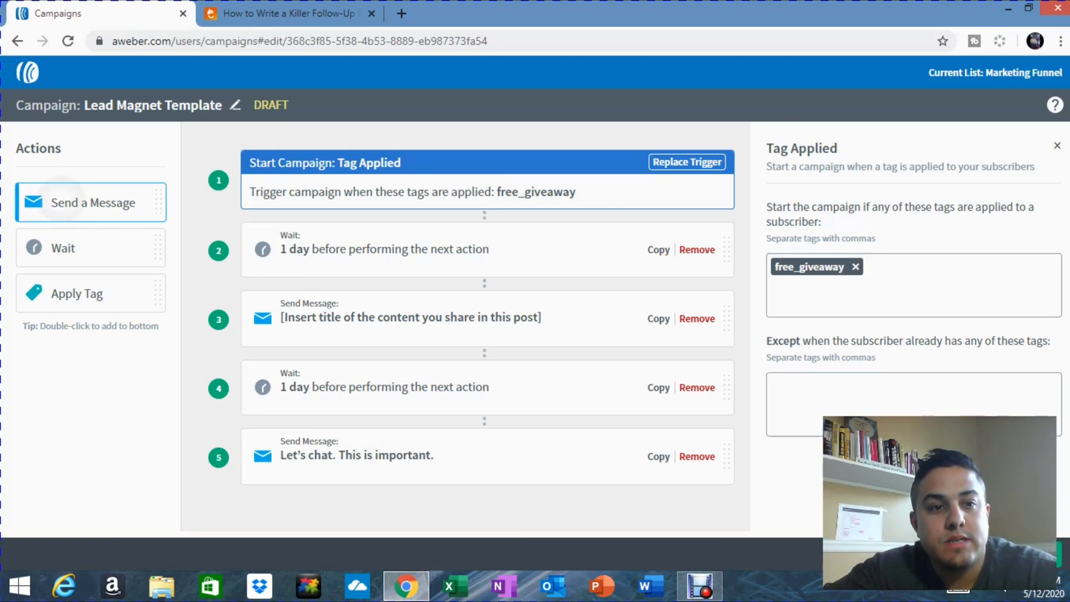
pyautogui.moveTo(89, 202)
pyautogui.mouseDown()
pyautogui.moveTo(211, 251)
pyautogui.moveTo(378, 389)
pyautogui.moveTo(78, 211)
pyautogui.mouseUp()
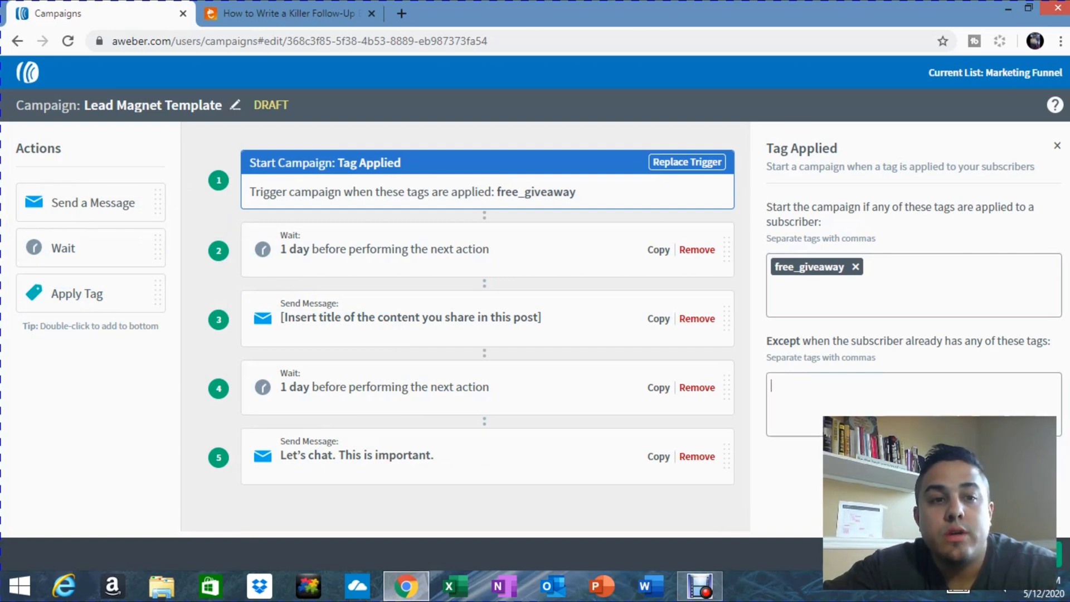
pyautogui.click(771, 385)
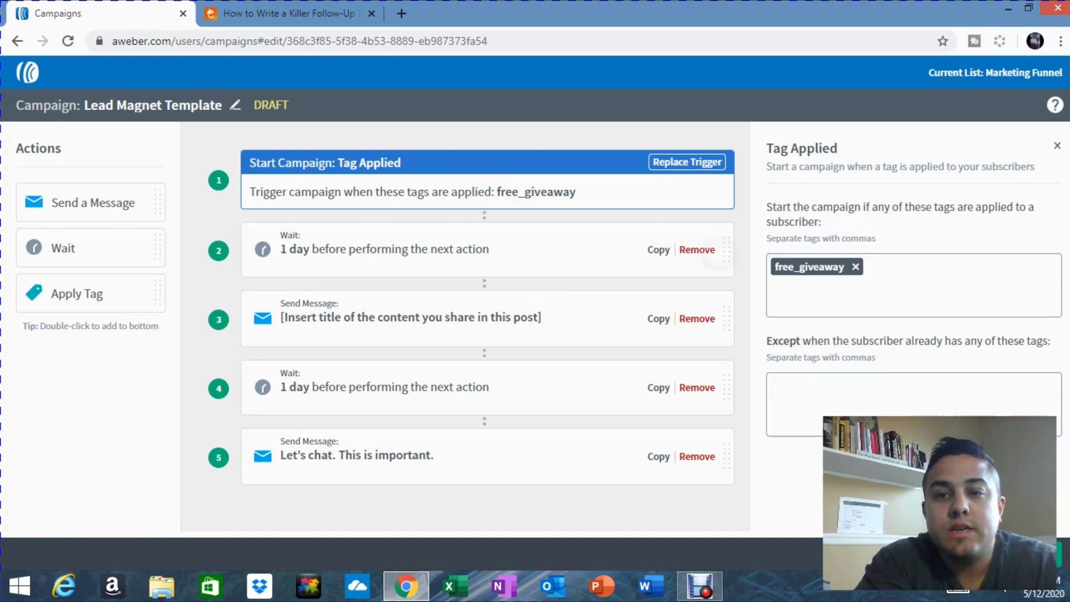
# Step: Open the settings of the first wait action and look through the available interval units
pyautogui.click(384, 249)
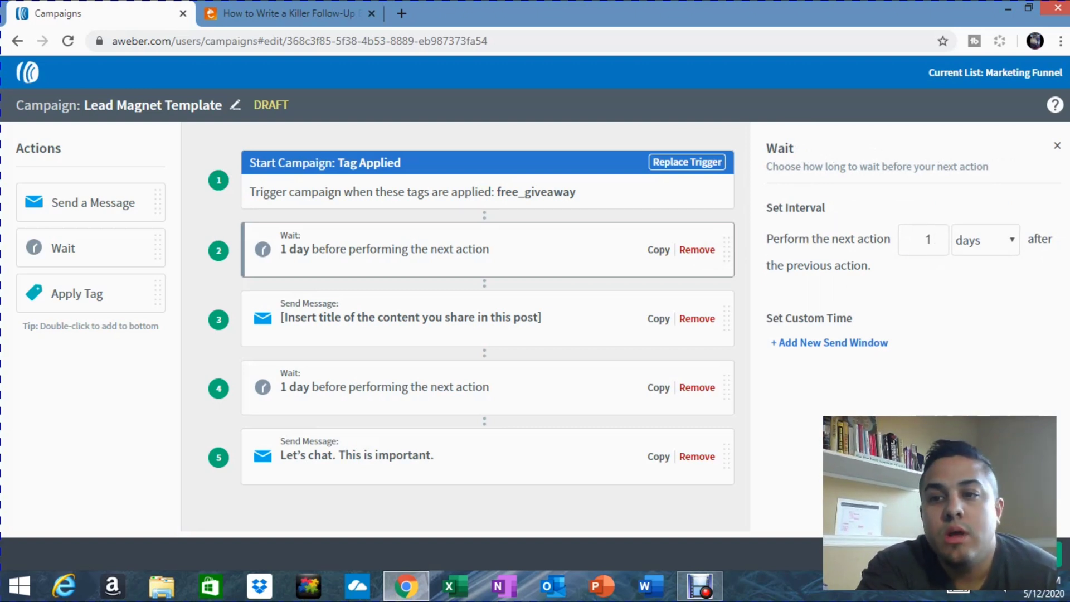
pyautogui.click(976, 233)
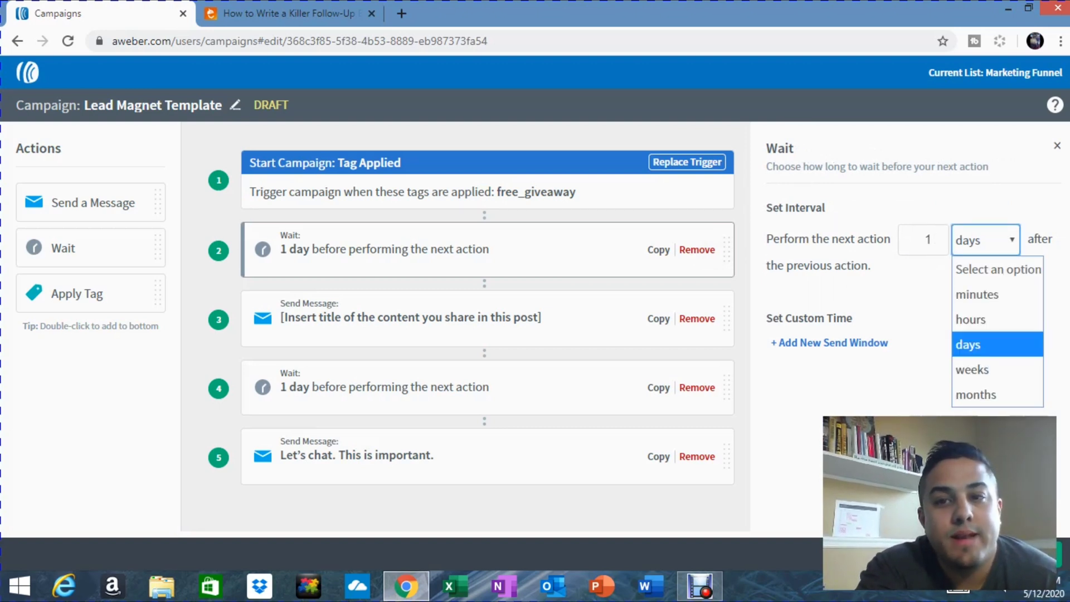
pyautogui.press('Escape')
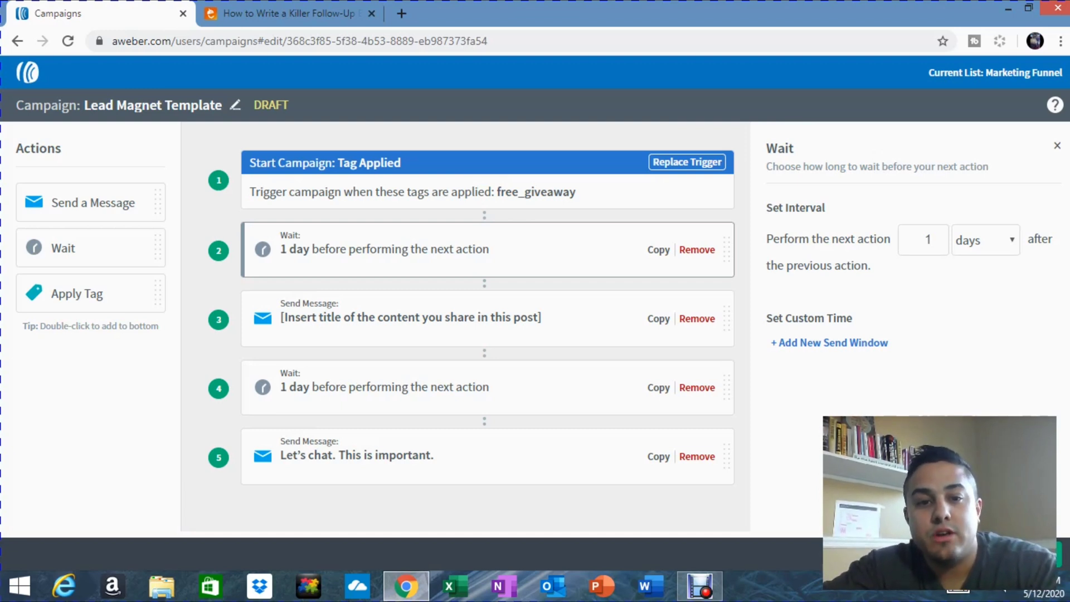
# Step: Open the message "[Insert title of the content you share in this post]" in the editor and review its template text
pyautogui.click(485, 328)
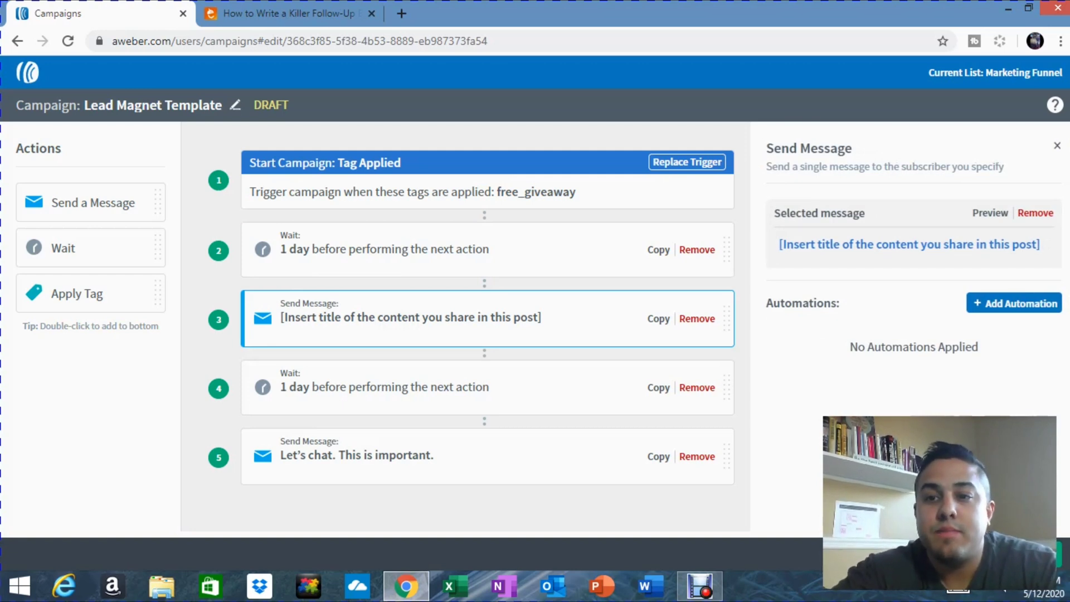
pyautogui.click(908, 244)
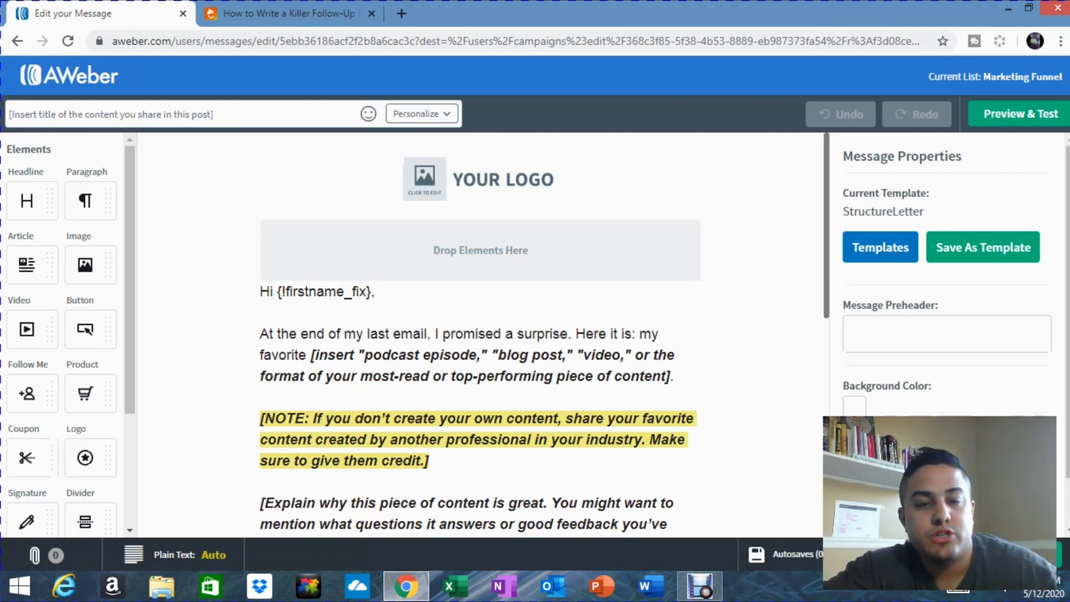
pyautogui.scroll(-2, 479, 335)
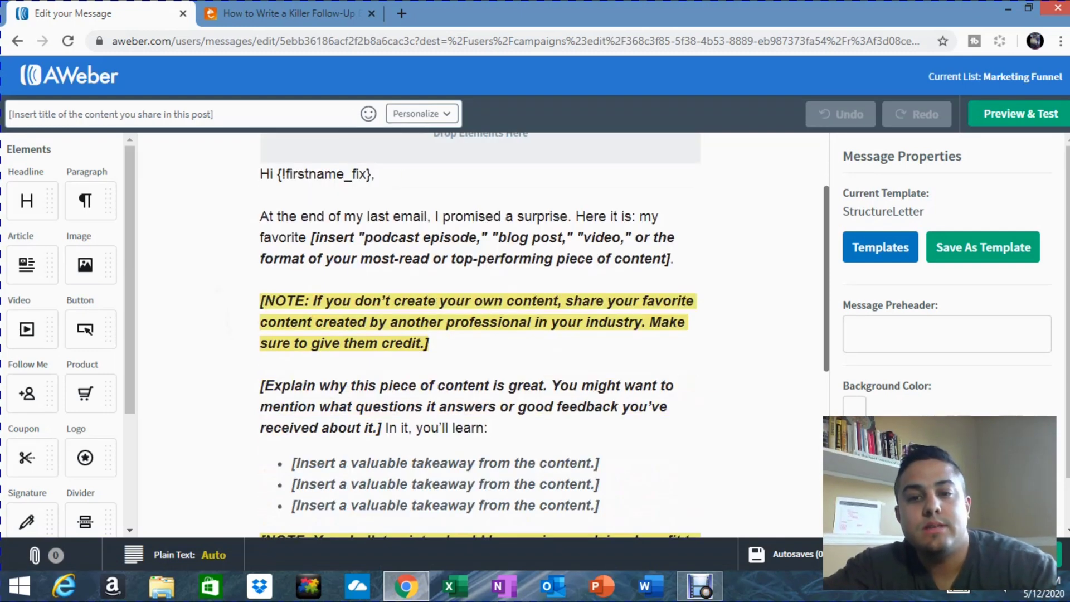
pyautogui.scroll(-2, 480, 334)
pyautogui.scroll(3, 479, 334)
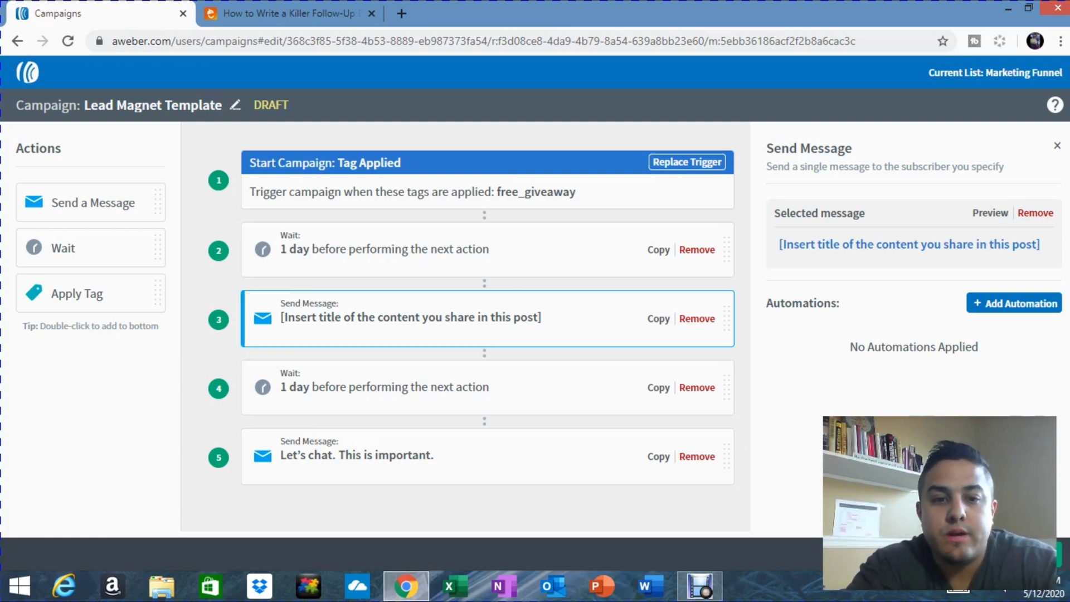
# Step: Set the wait before the "Let's chat. This is important." message to 2 days
pyautogui.click(287, 400)
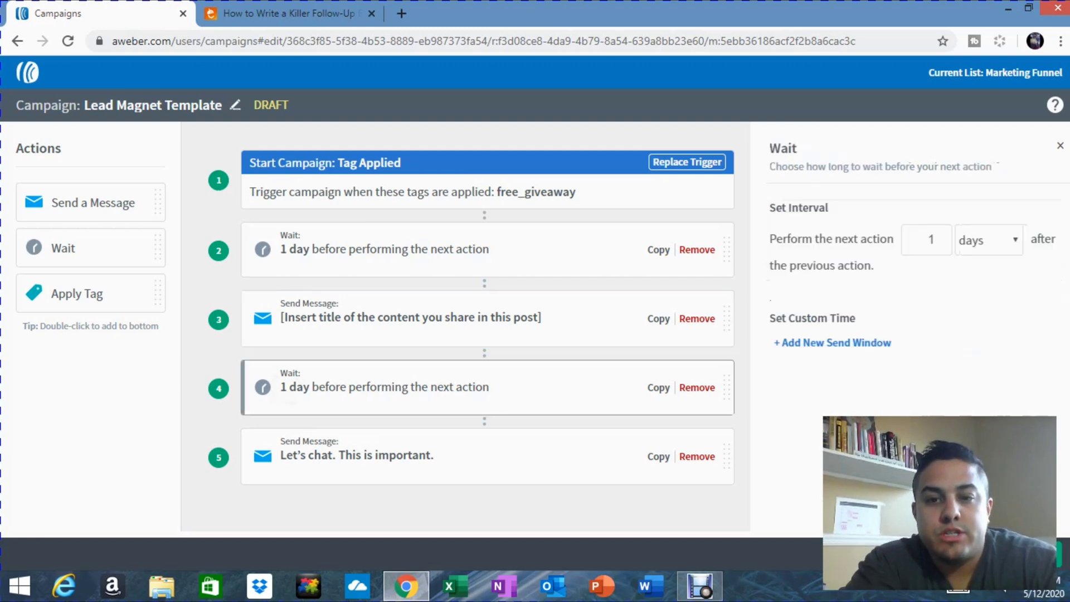
pyautogui.click(923, 239)
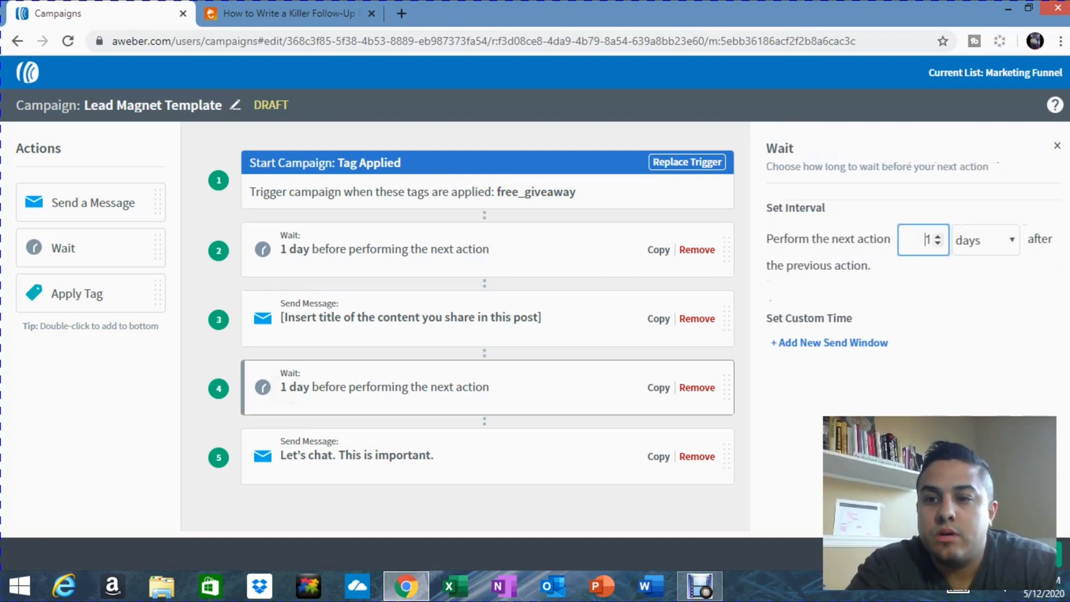
pyautogui.click(937, 235)
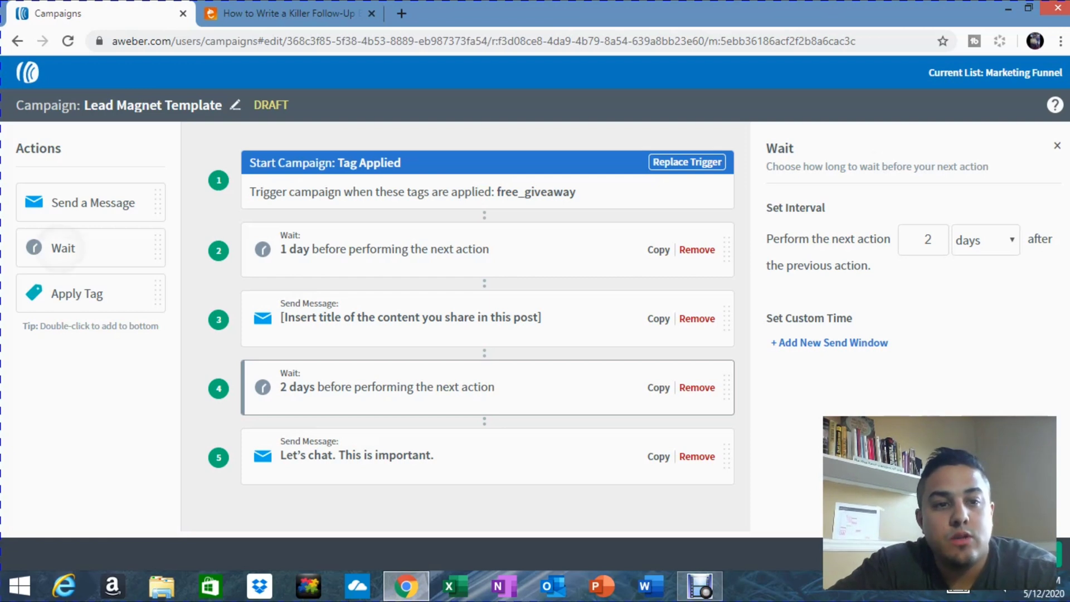
# Step: Add a wait action at the end of the campaign and set its interval to 4 days
pyautogui.moveTo(63, 247); pyautogui.dragTo(316, 510)
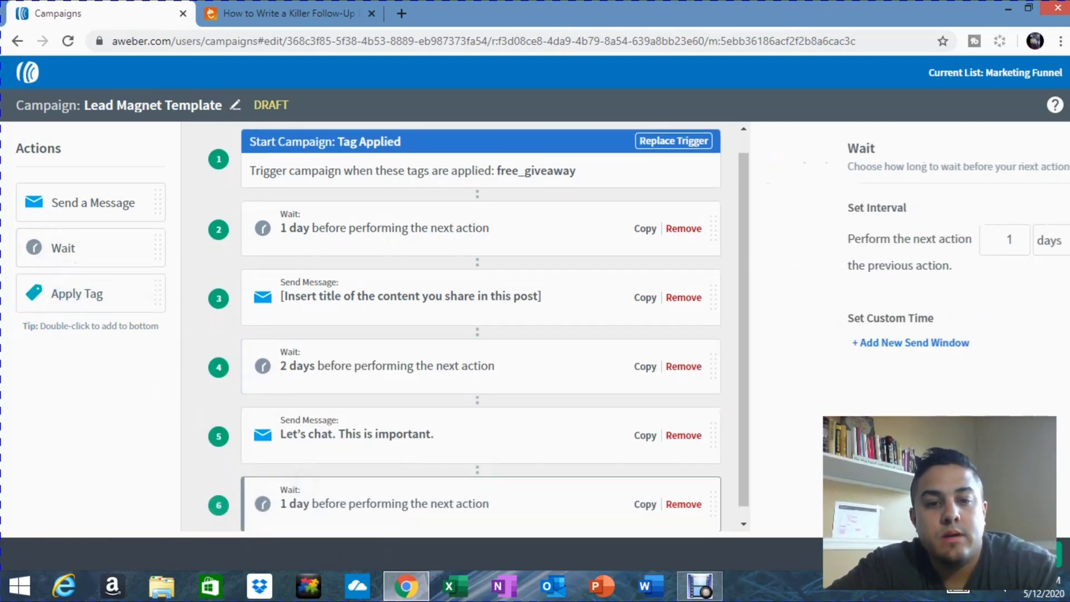
pyautogui.click(923, 239)
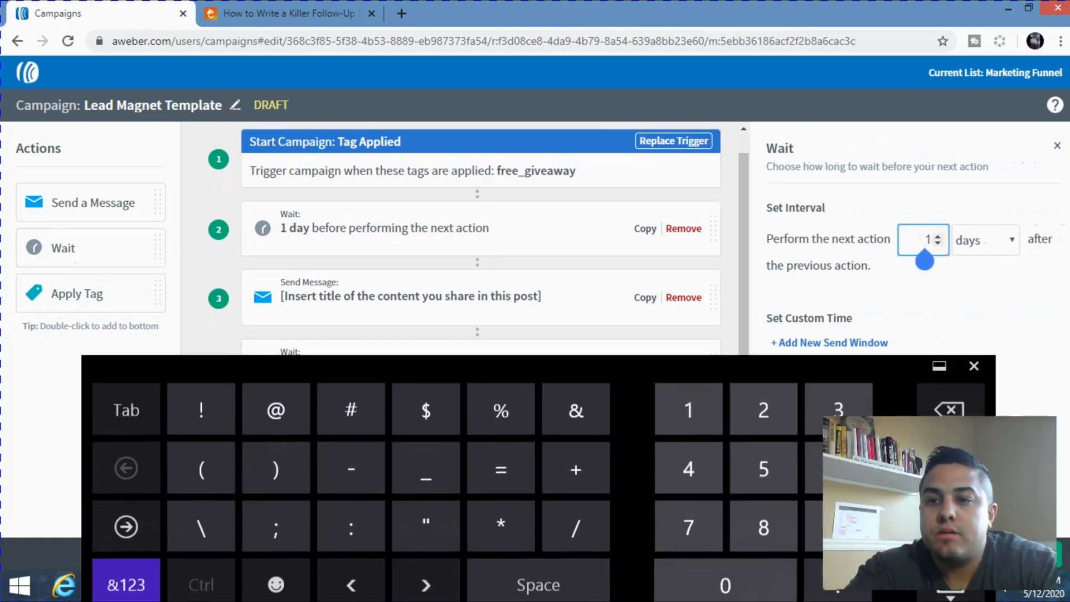
pyautogui.click(938, 235)
pyautogui.click(937, 236)
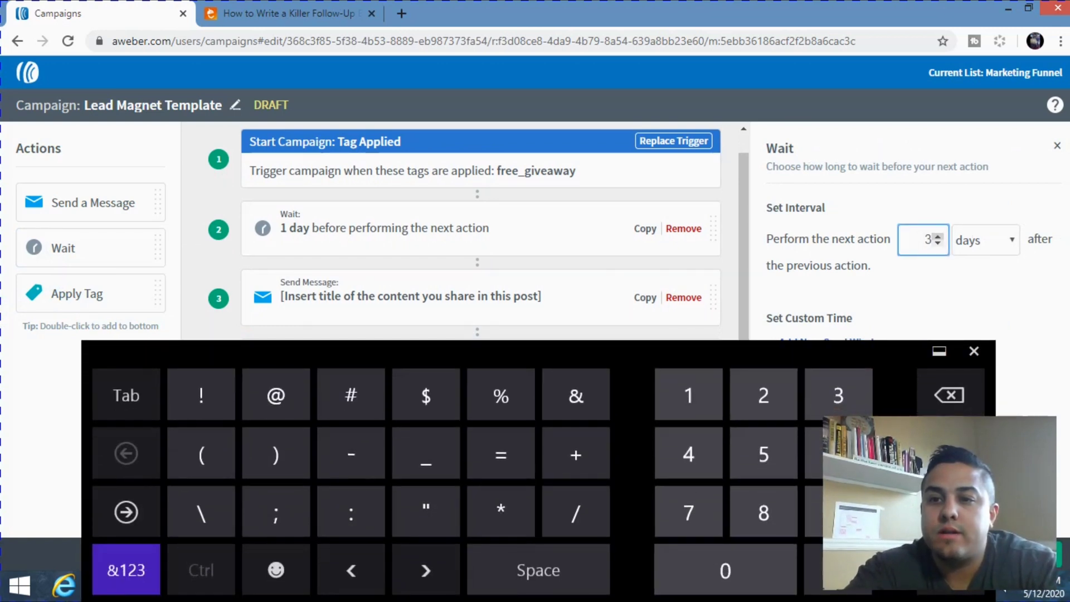
pyautogui.click(938, 235)
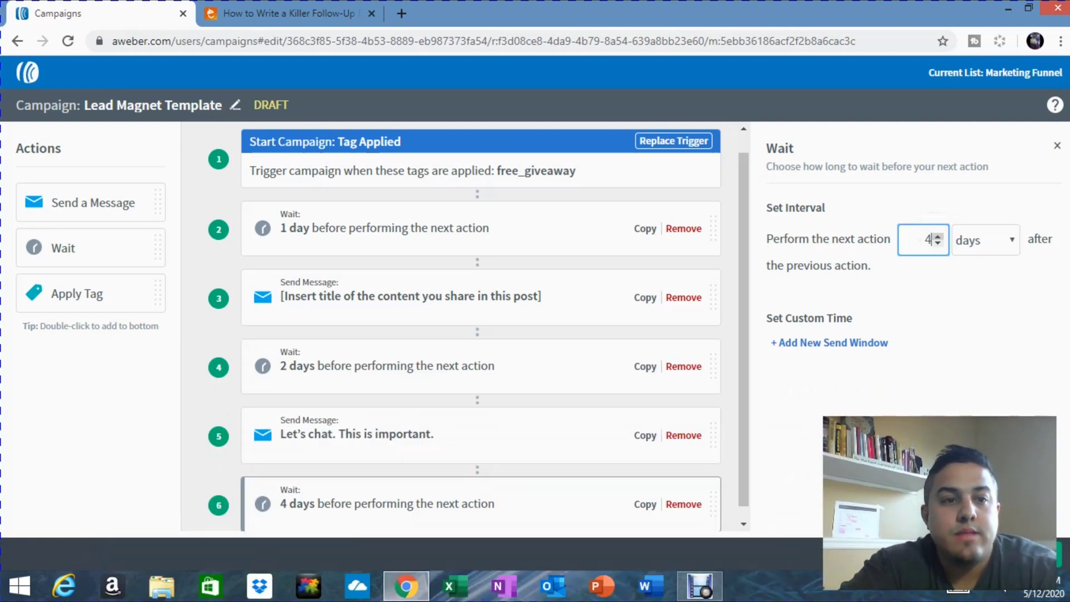
# Step: Add a Send Message action to the campaign and place it last, after the 4-day wait
pyautogui.moveTo(92, 203); pyautogui.dragTo(323, 484)
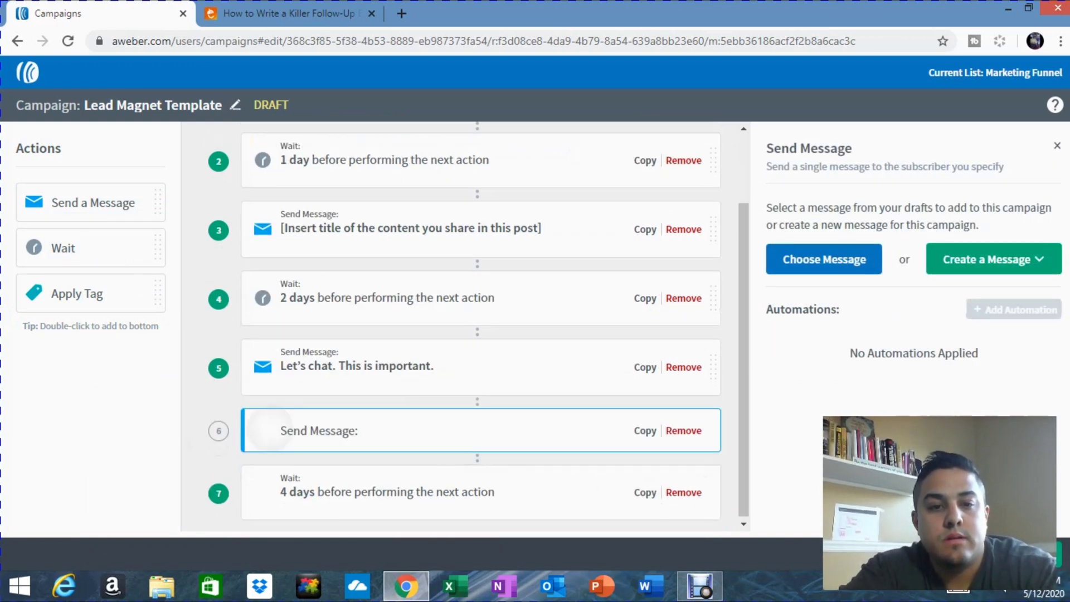
pyautogui.moveTo(323, 430); pyautogui.dragTo(314, 486)
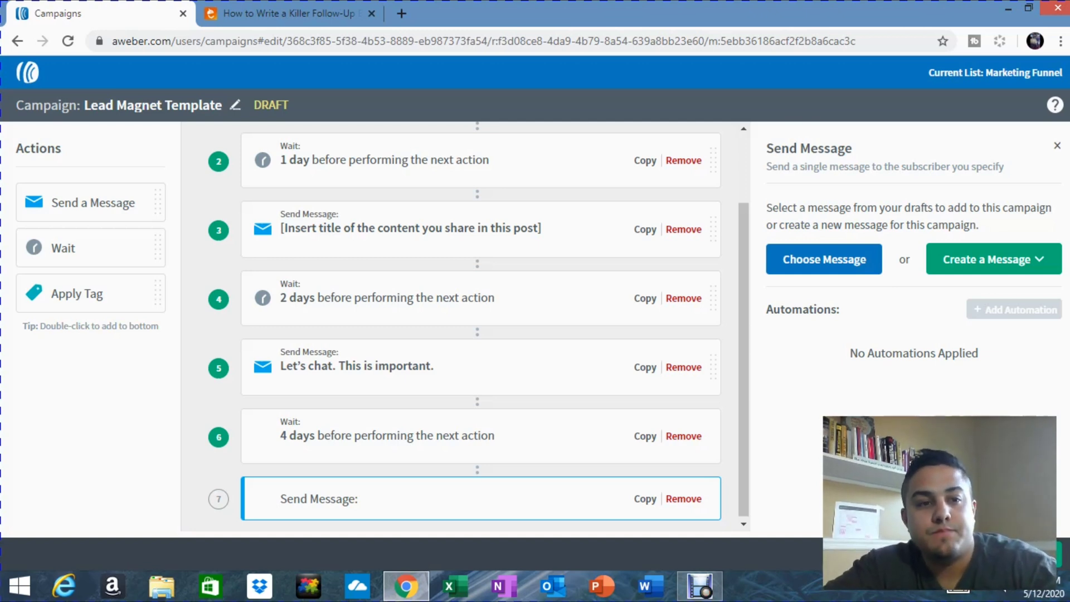
# Step: Add another wait action after the empty Send Message action and set its interval to 4 days
pyautogui.moveTo(61, 248); pyautogui.dragTo(278, 504)
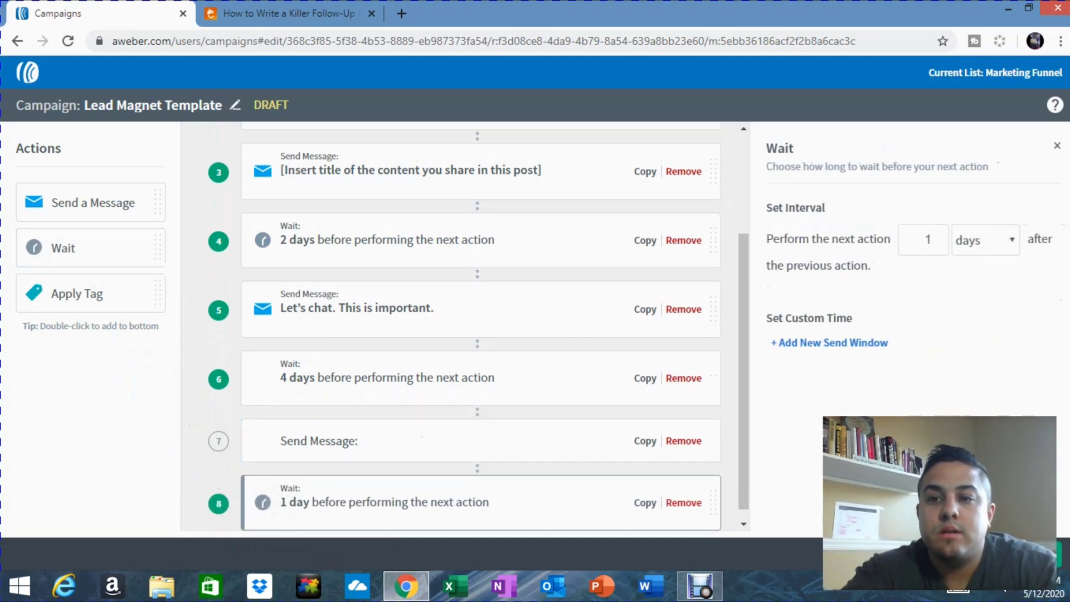
pyautogui.click(922, 239)
pyautogui.doubleClick(926, 239)
pyautogui.write('3')
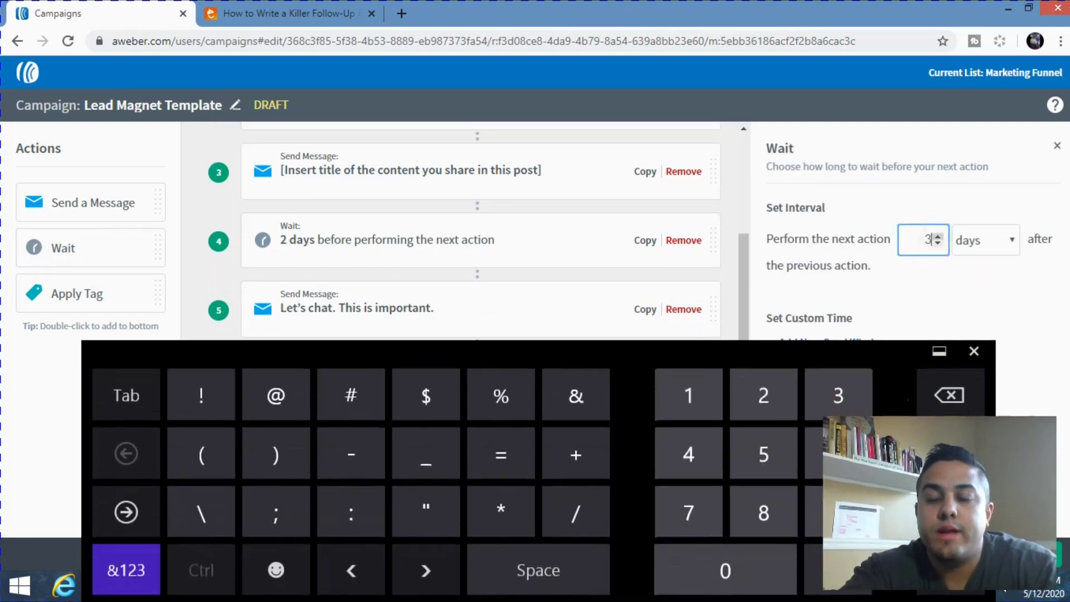
pyautogui.press('BackSpace')
pyautogui.write('4')
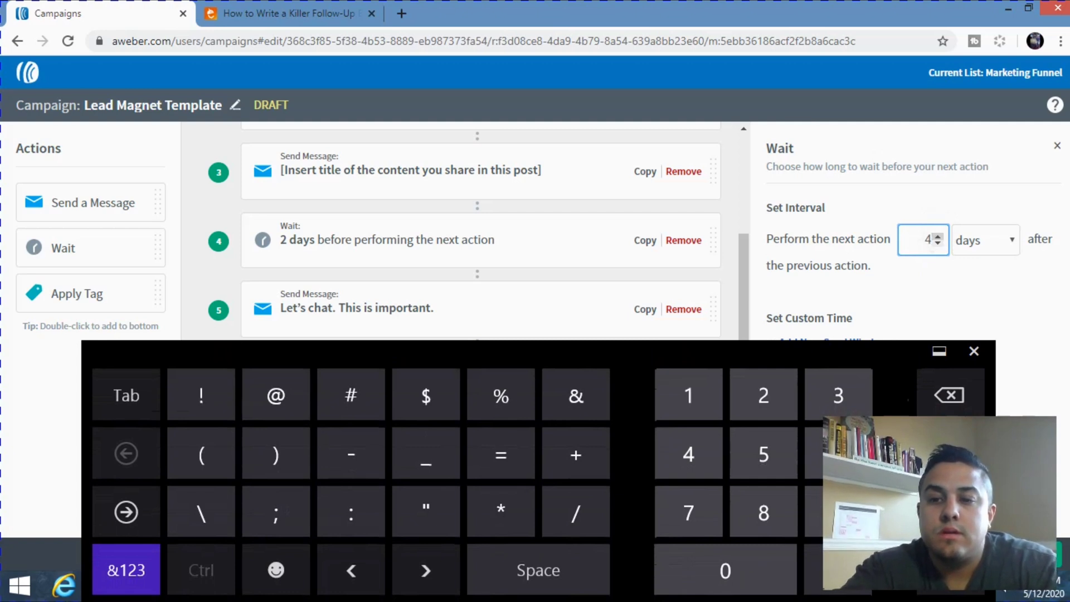
pyautogui.click(776, 520)
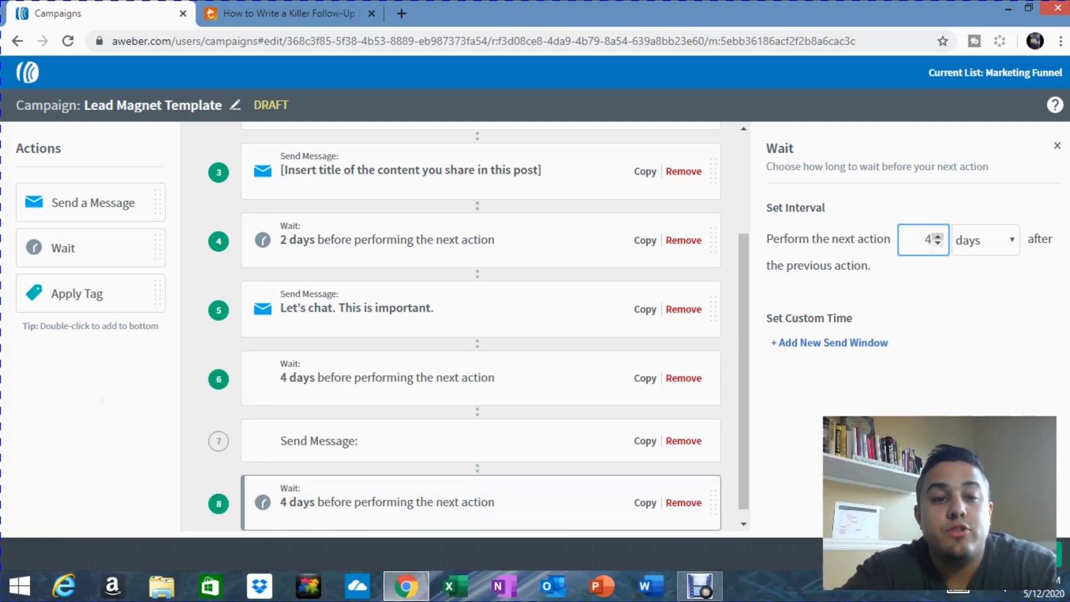
# Step: Try to add another Send Message action at the campaign's end, moving the second 4-day wait back below the empty Send Message action
pyautogui.moveTo(89, 202); pyautogui.dragTo(313, 513)
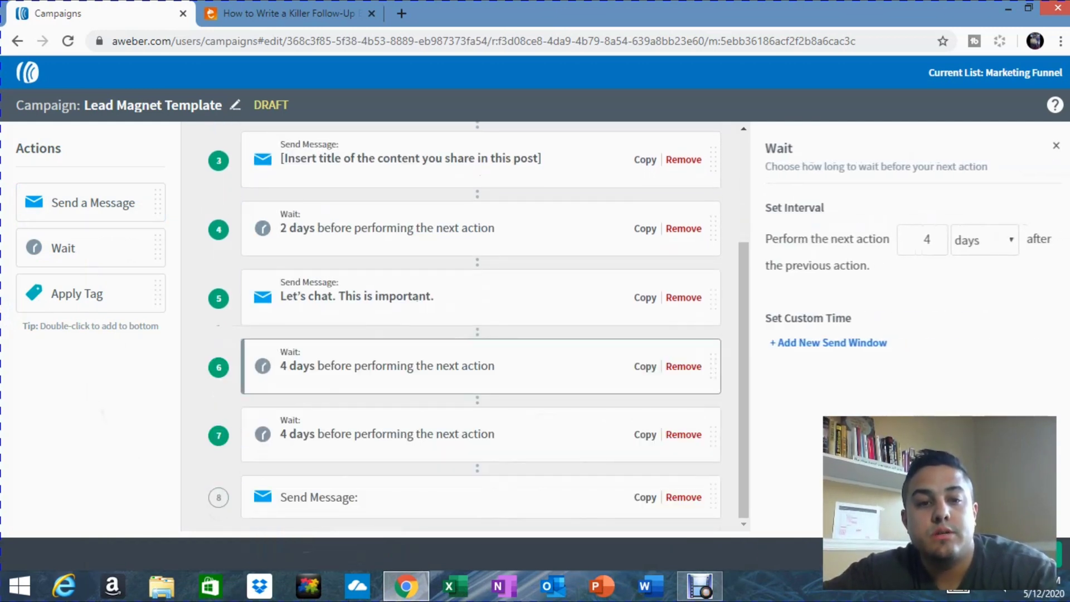
pyautogui.moveTo(275, 349); pyautogui.dragTo(273, 497)
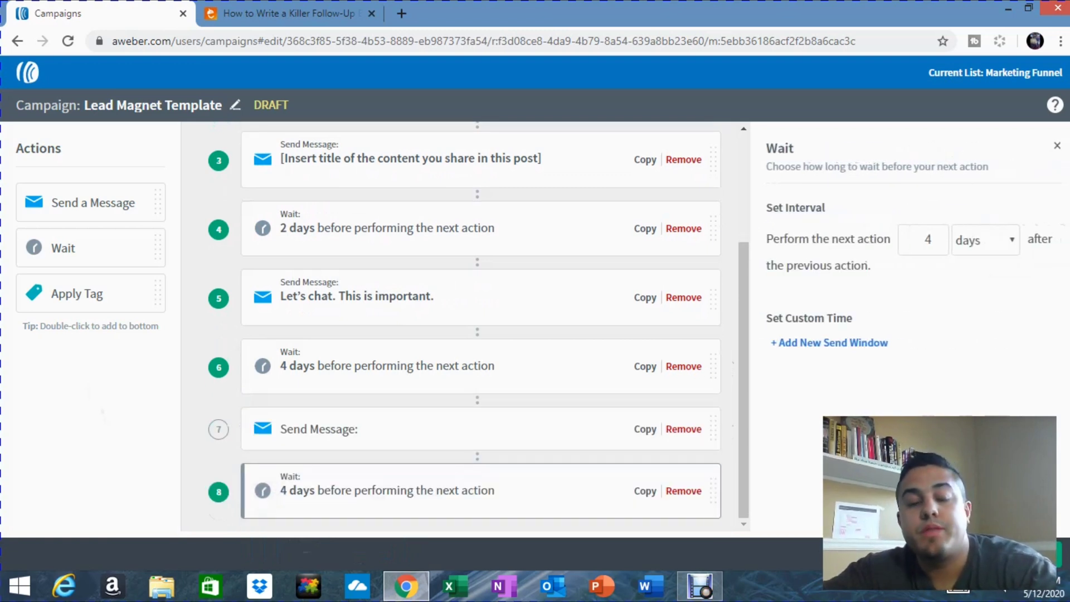
pyautogui.moveTo(89, 202); pyautogui.dragTo(342, 518)
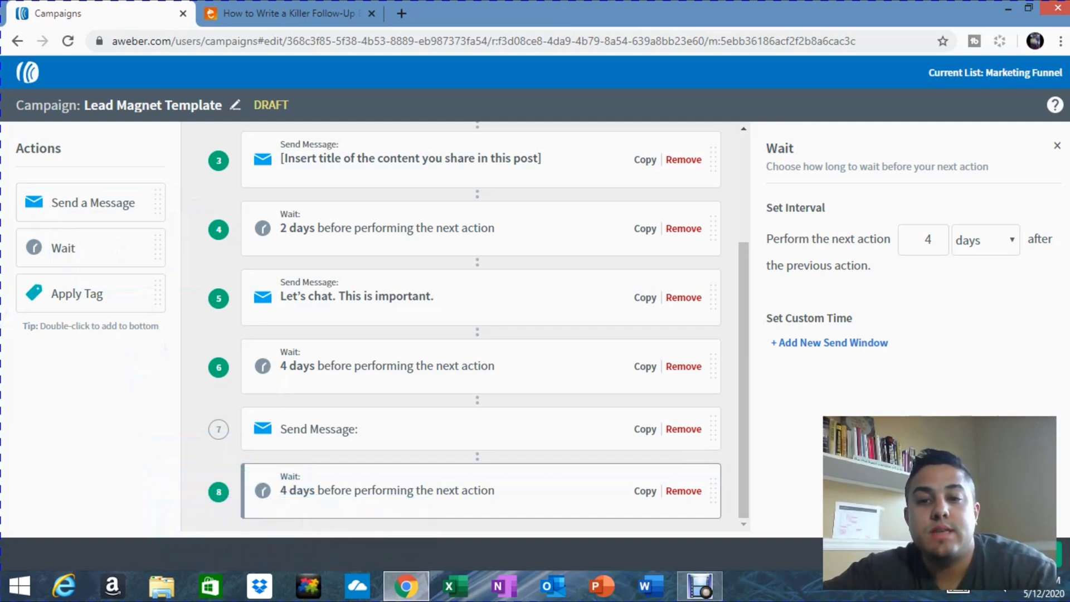